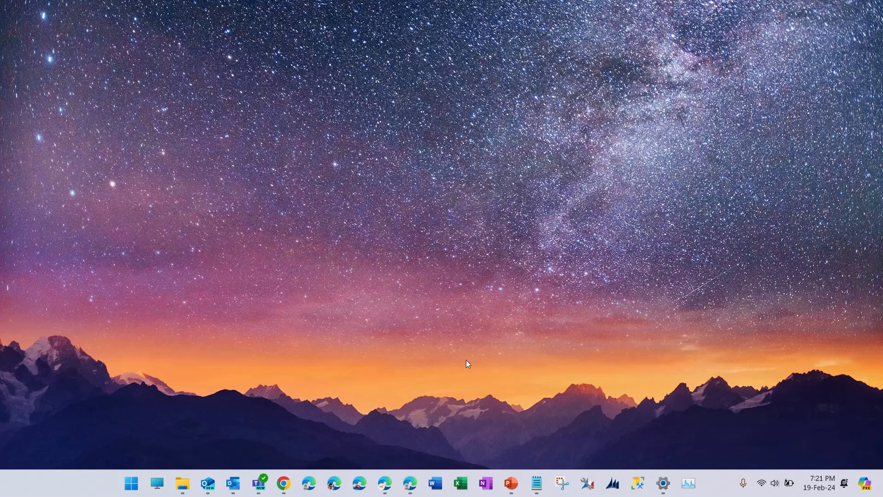
# - Open the browser and go to the Contacts list in the Sales Hub
pyautogui.click(410, 483)
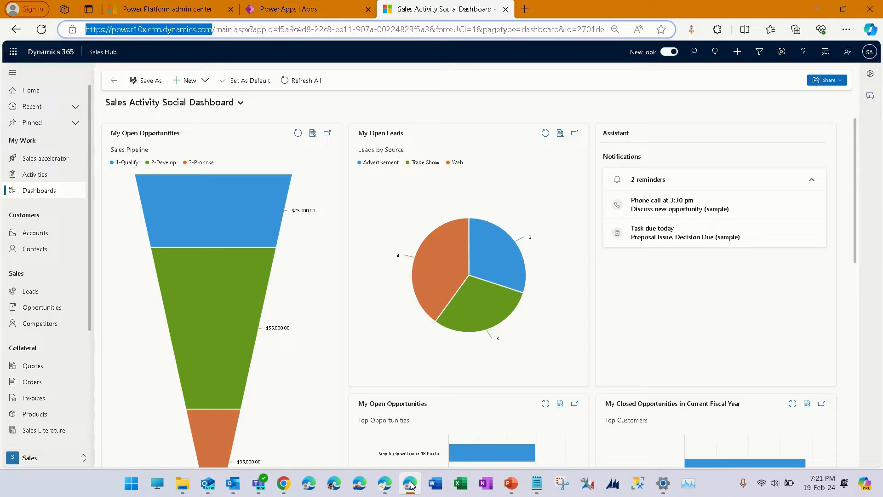
pyautogui.click(371, 83)
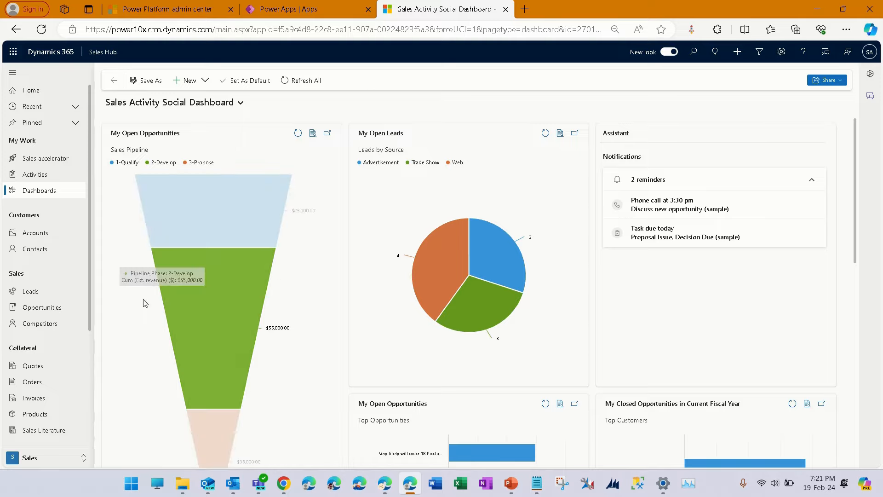
pyautogui.click(68, 259)
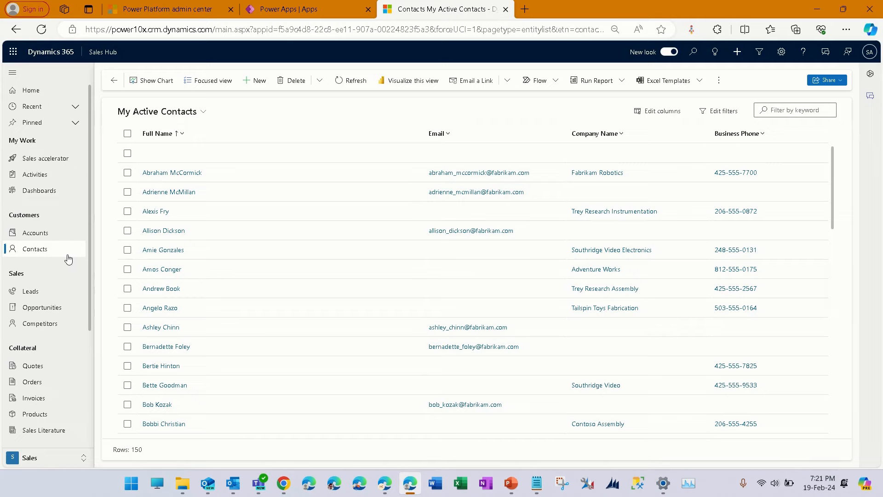
# - Switch the contacts list to the All Contacts view and back to My Active Contacts
pyautogui.click(201, 111)
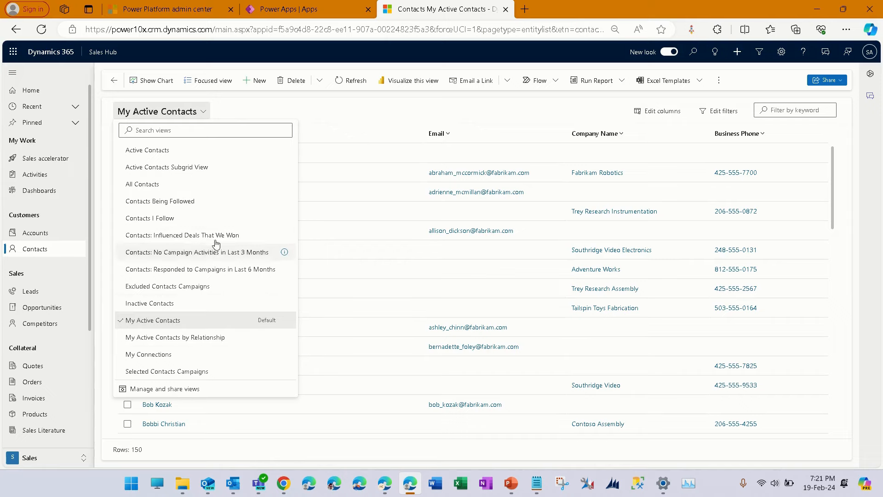
pyautogui.click(220, 184)
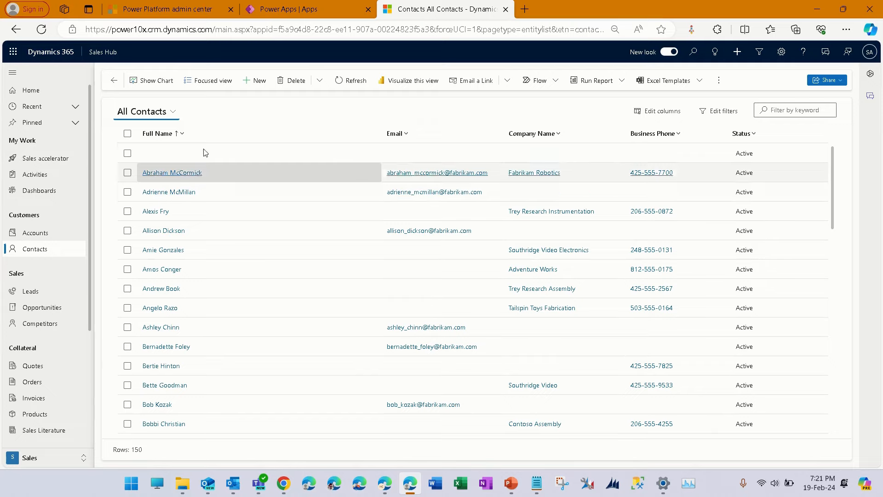
pyautogui.click(172, 112)
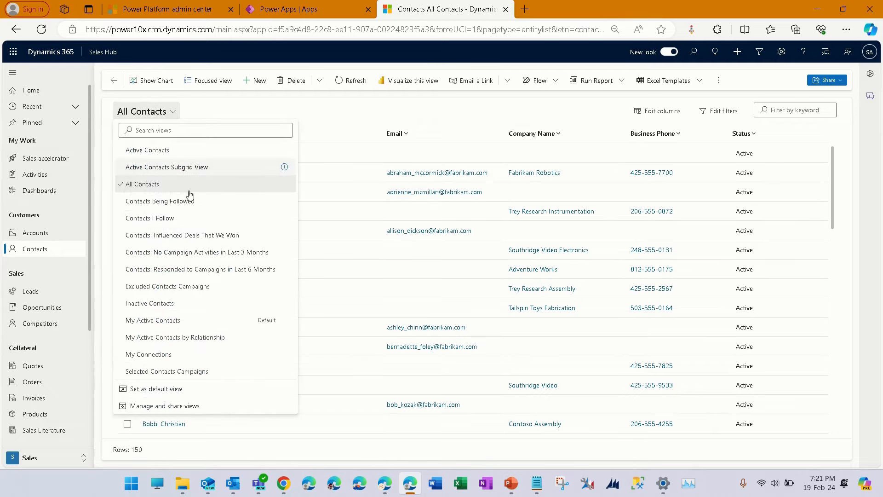
pyautogui.click(218, 321)
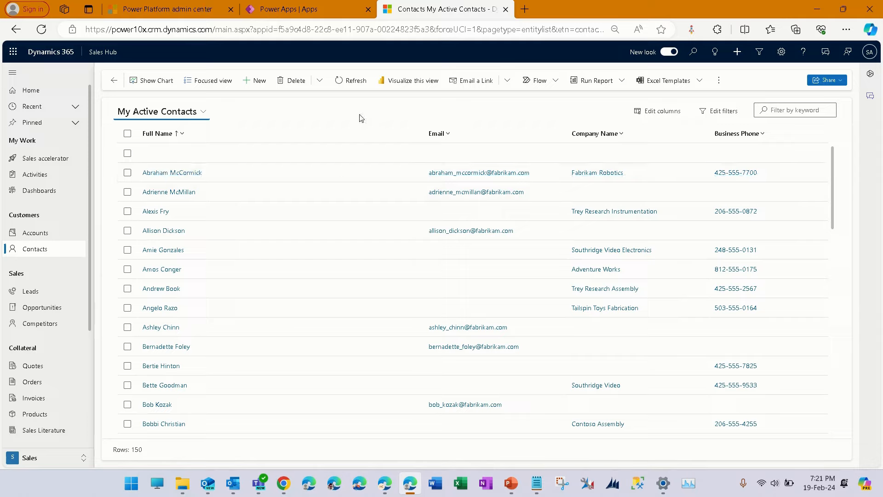
# - Create a new contact with only the last name filled in and save it
pyautogui.click(260, 84)
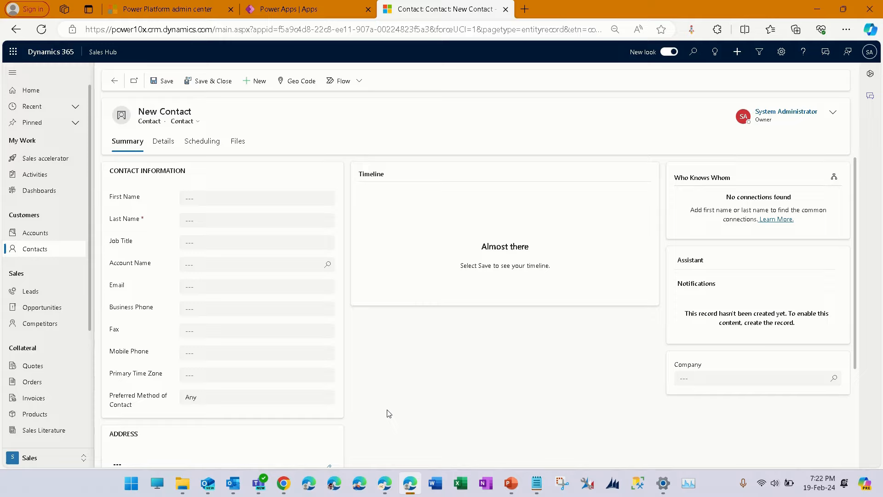
pyautogui.click(209, 220)
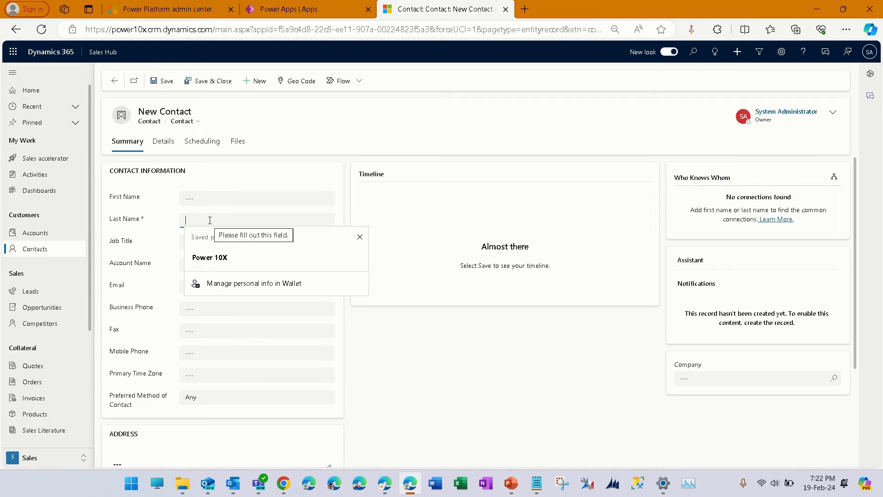
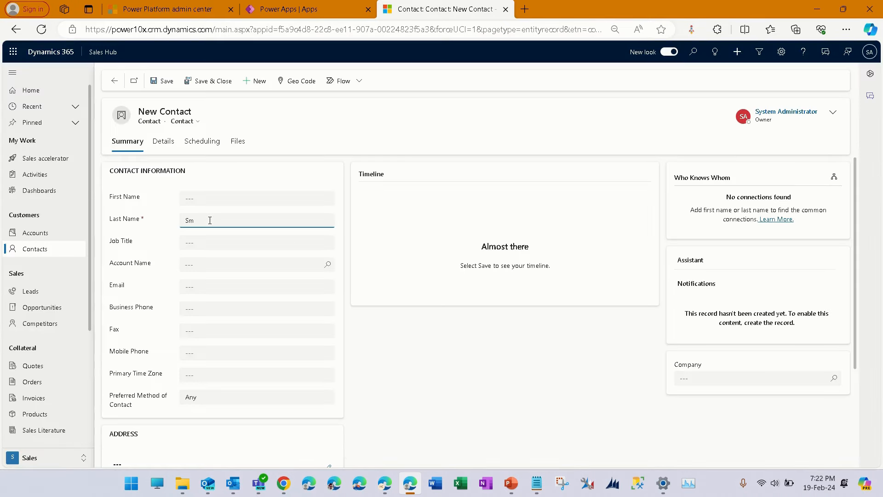
pyautogui.hotkey('ctrl', 's')
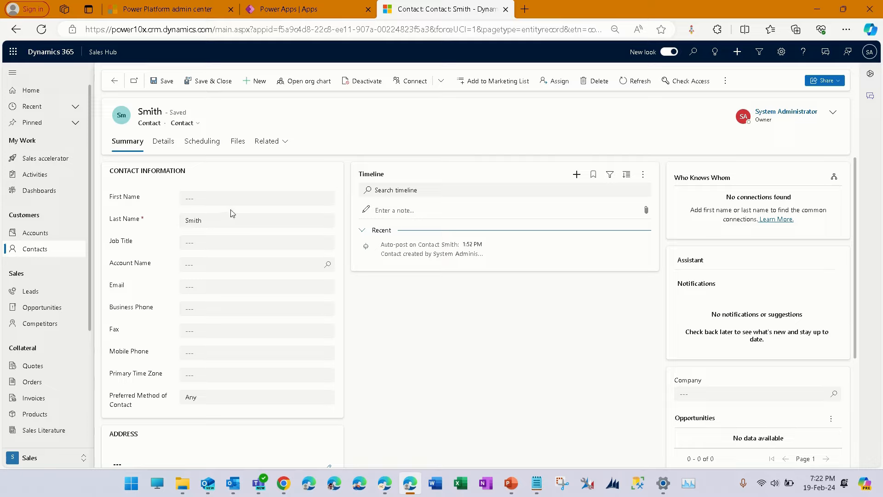
# - Review the saved contact form and its Details tab, including the Email contact preference options
pyautogui.scroll(-3, 240, 308)
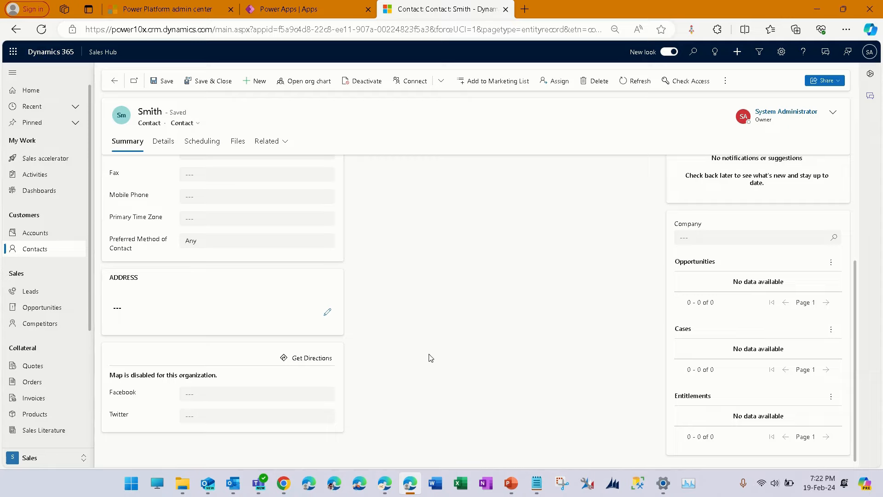
pyautogui.scroll(3, 460, 360)
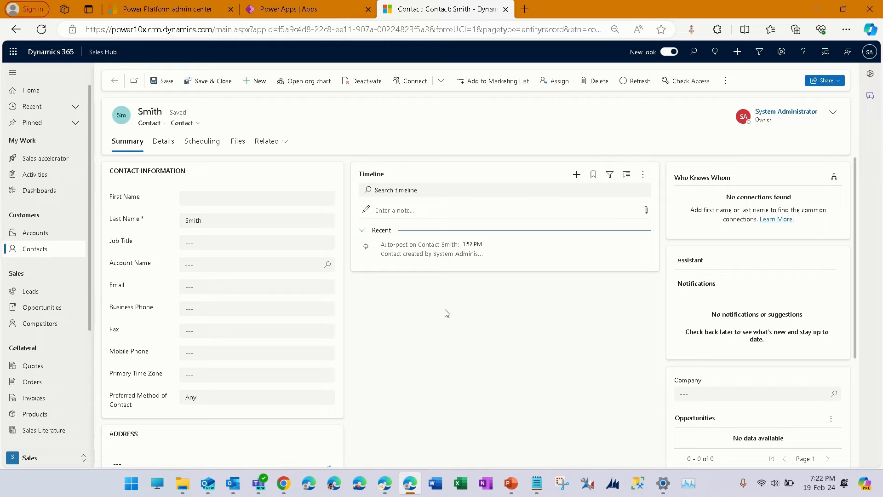
pyautogui.click(164, 141)
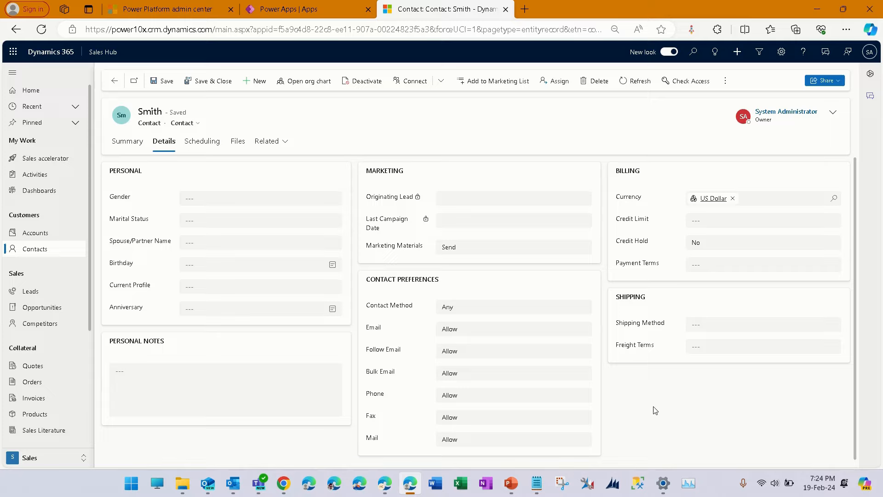
pyautogui.click(547, 333)
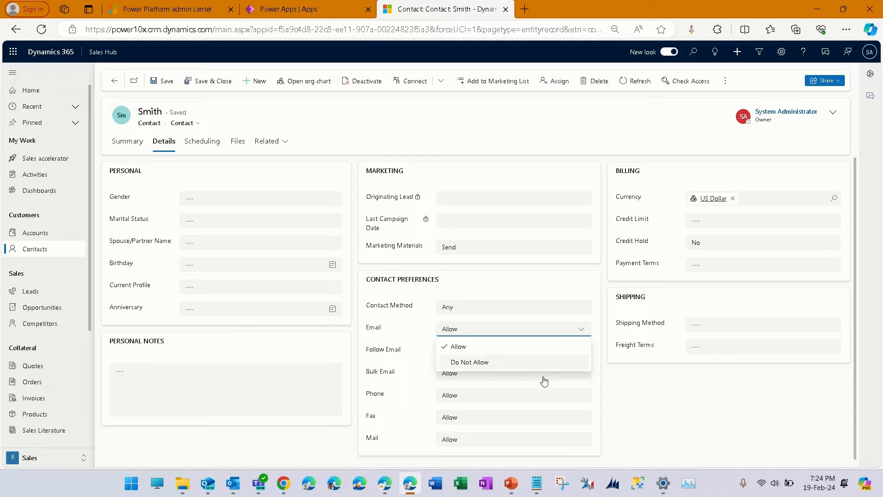
pyautogui.click(639, 428)
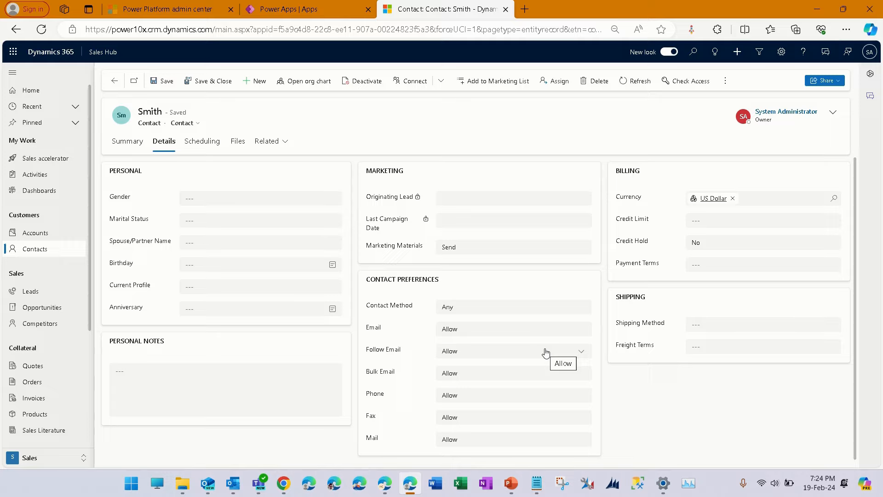
# - Clear the Contact Method preference, set Email to Do Not Allow, and save the contact
pyautogui.click(537, 308)
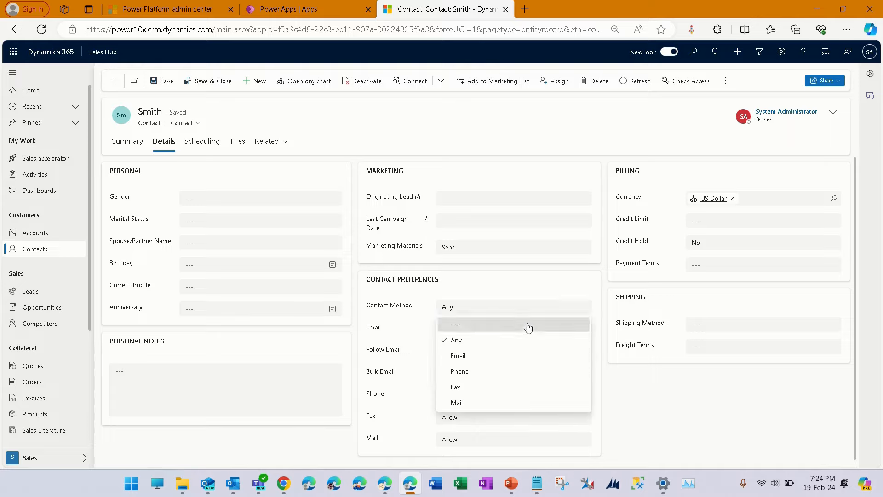
pyautogui.click(529, 325)
pyautogui.click(529, 330)
pyautogui.click(531, 363)
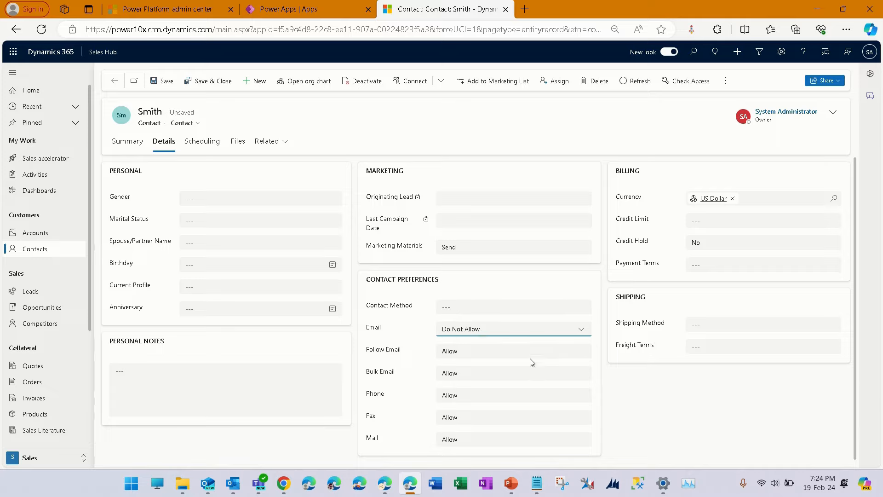
pyautogui.click(745, 409)
pyautogui.moveTo(672, 491)
pyautogui.hotkey('ctrl', 's')
# - Review the Payment Terms, Shipping Method and Freight Terms options without changing them
pyautogui.click(830, 266)
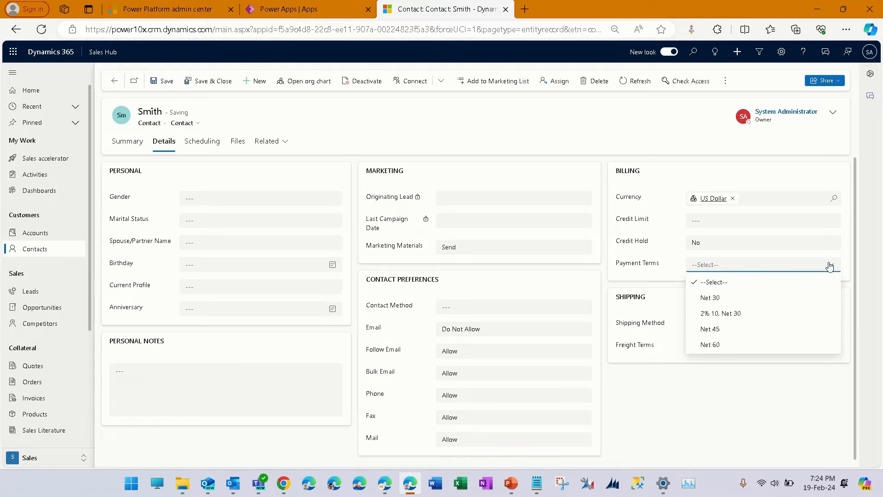
pyautogui.click(795, 409)
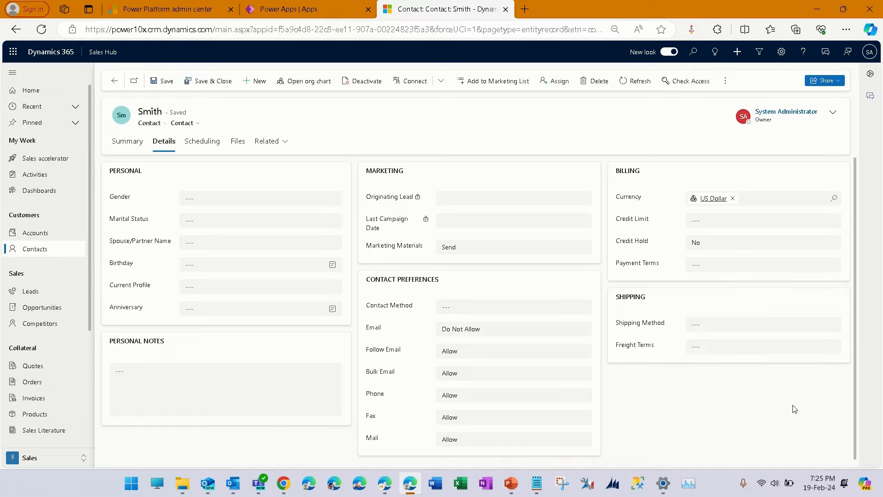
pyautogui.click(805, 327)
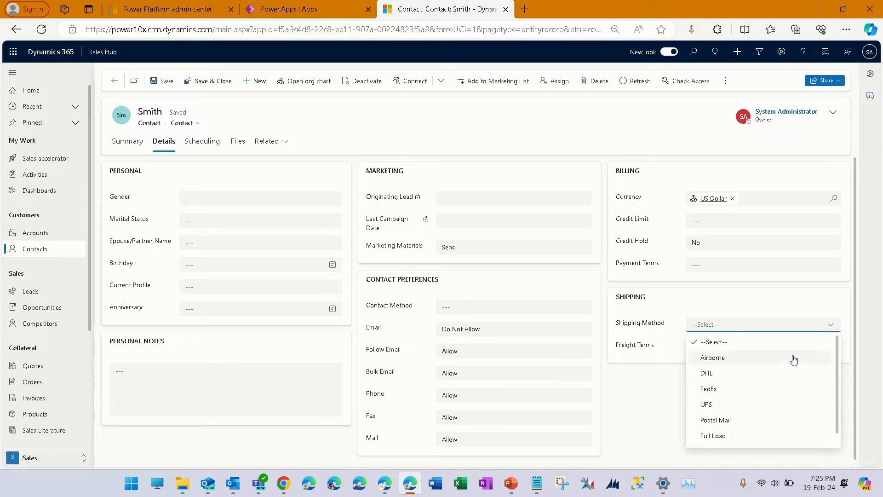
pyautogui.click(666, 417)
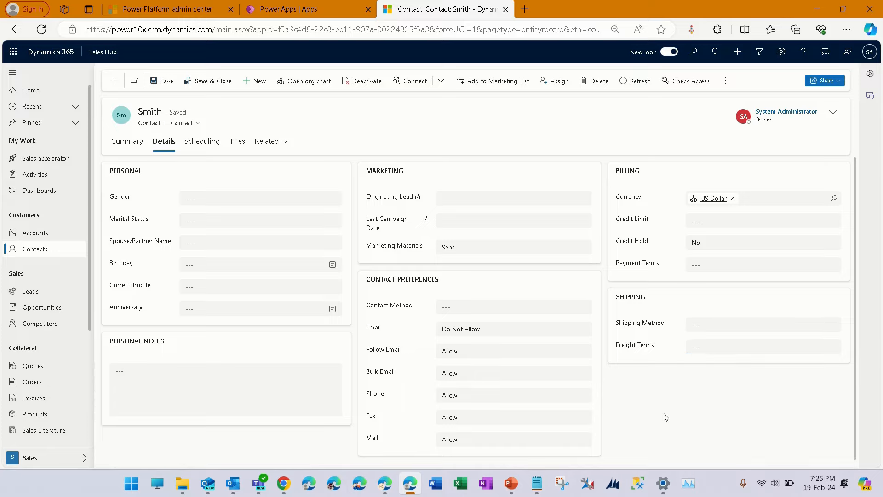
pyautogui.click(756, 350)
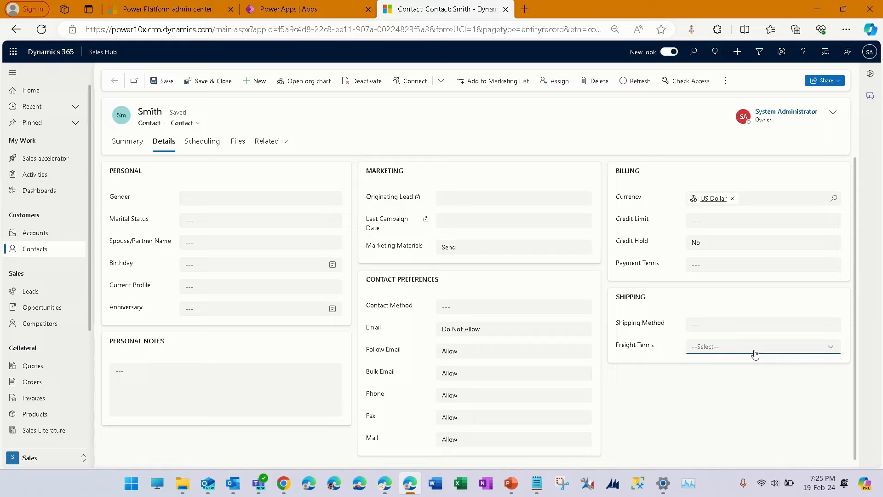
pyautogui.click(673, 432)
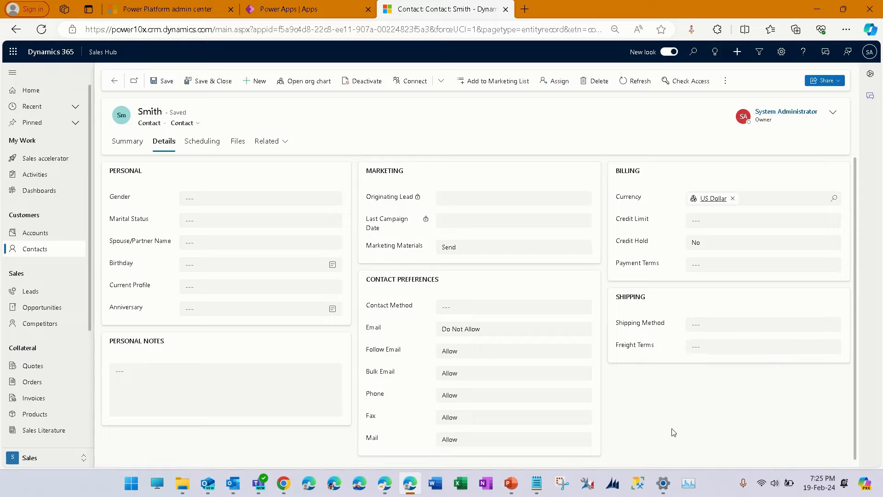
# - On the Summary tab, enter the contact's first name and save the record
pyautogui.click(131, 143)
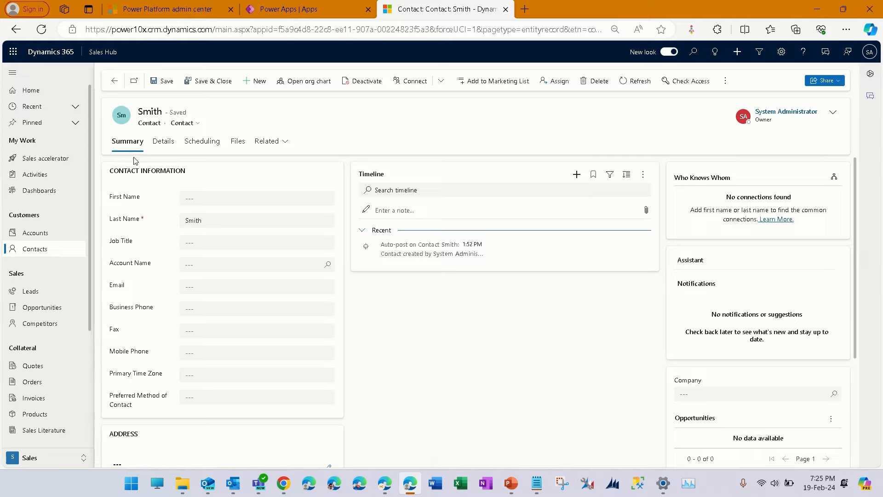
pyautogui.click(209, 198)
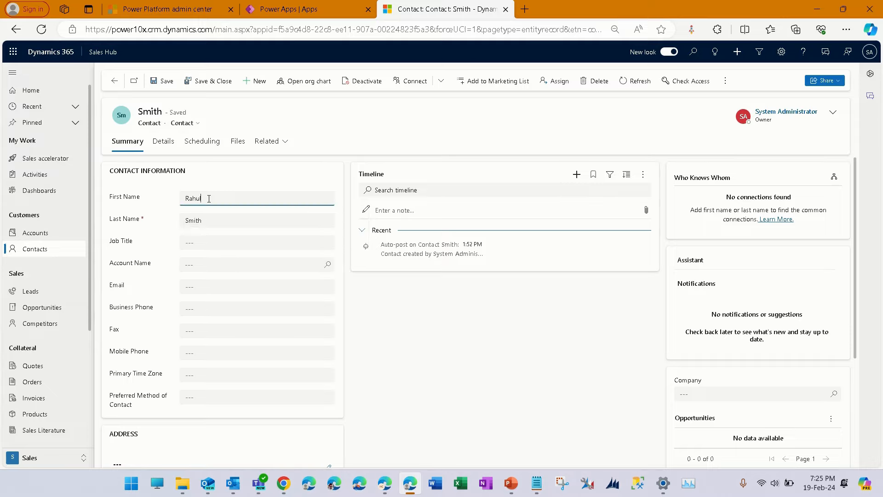
pyautogui.press('Tab')
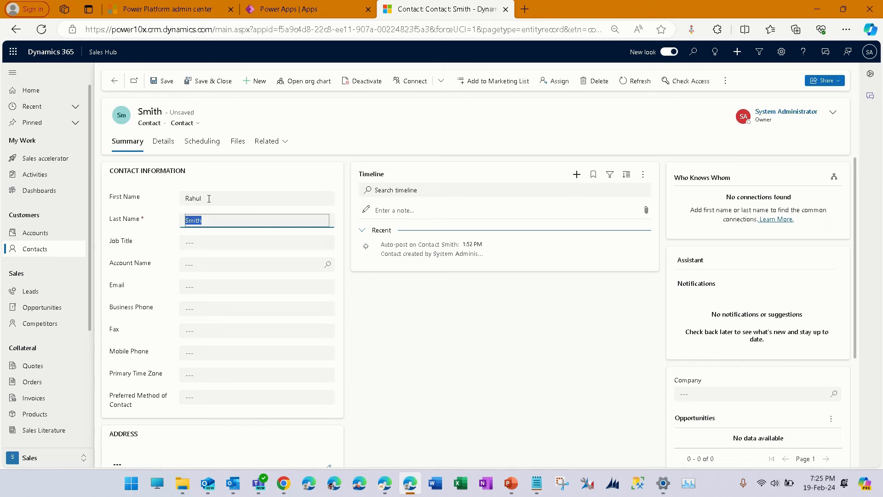
pyautogui.hotkey('ctrl', 's')
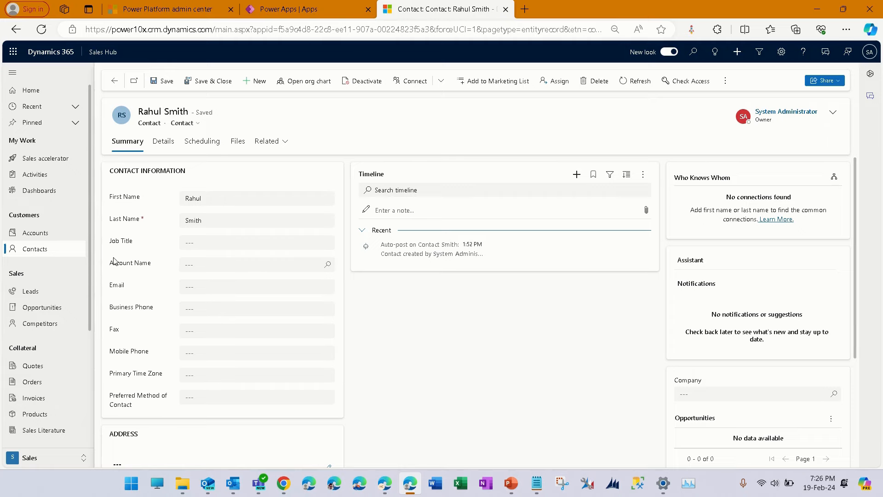
# - Return to the contacts list, scroll to the new contact and open its record
pyautogui.click(67, 252)
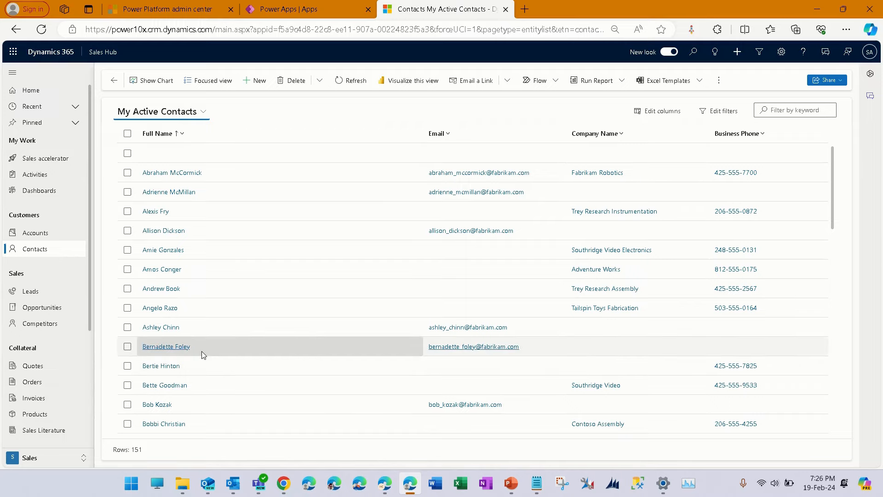
pyautogui.scroll(-10, 202, 351)
pyautogui.scroll(-5, 201, 351)
pyautogui.scroll(-5, 202, 351)
pyautogui.scroll(-15, 201, 354)
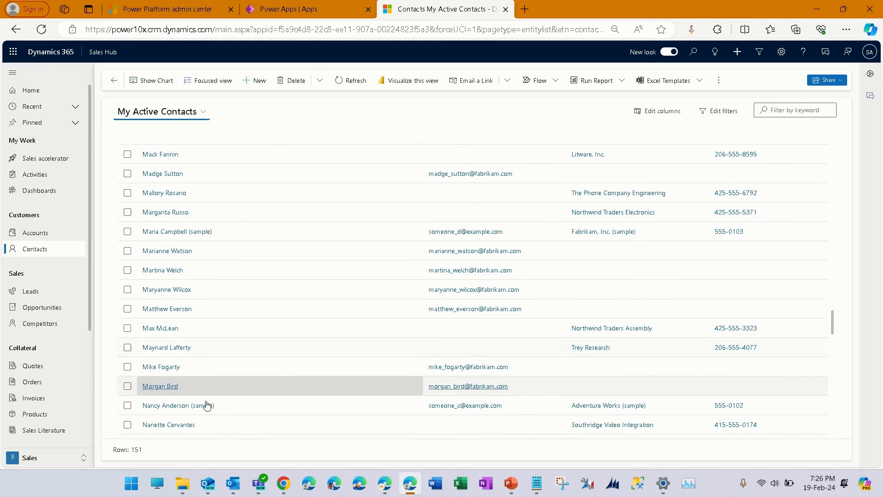
pyautogui.scroll(-5, 204, 409)
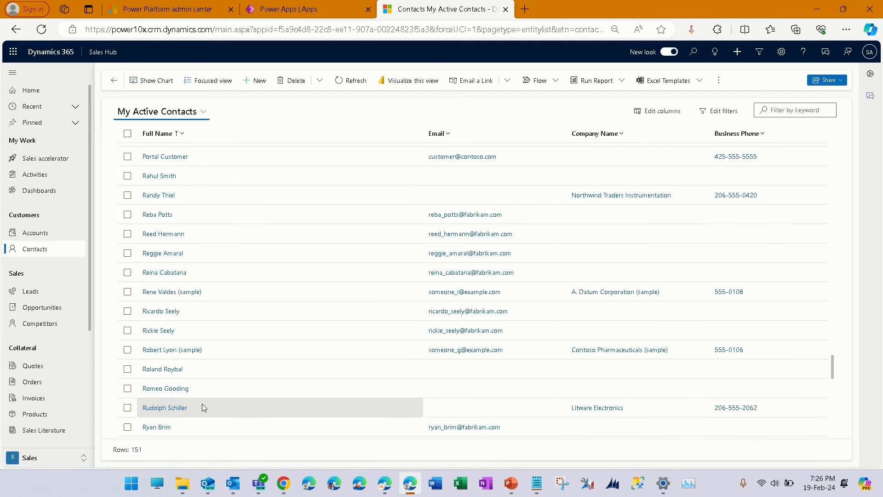
pyautogui.scroll(-3, 202, 404)
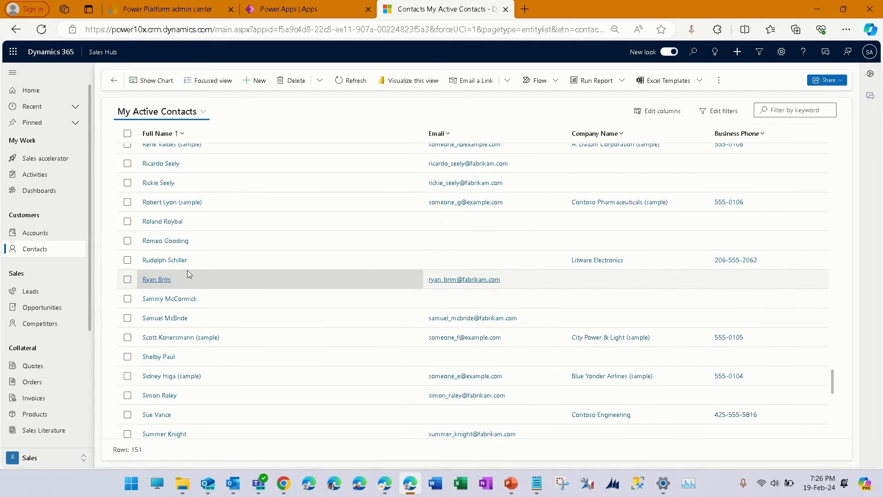
pyautogui.scroll(6, 186, 270)
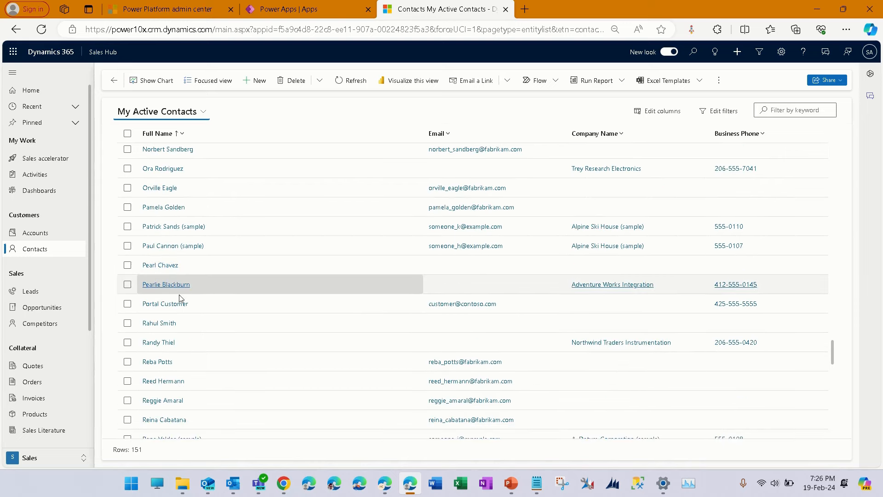
pyautogui.click(178, 324)
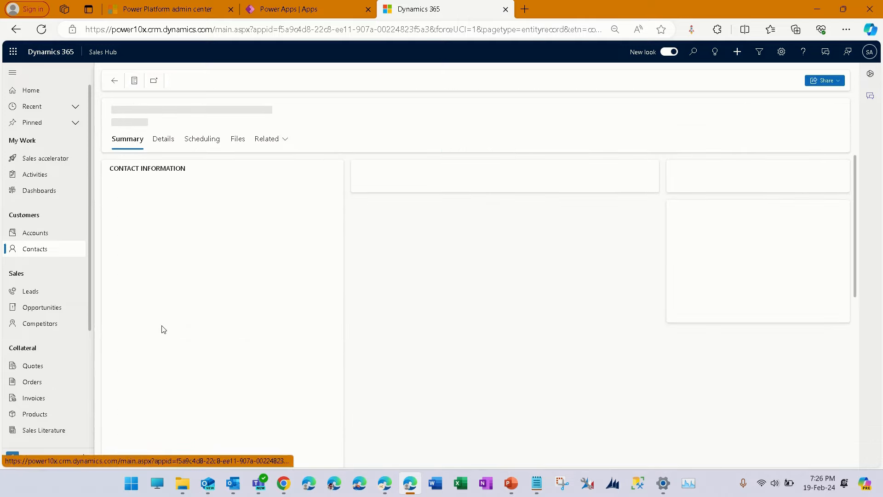
# - Open the contacts list and review the Full Name column filter operators without applying one
pyautogui.click(48, 257)
pyautogui.click(186, 137)
pyautogui.click(186, 182)
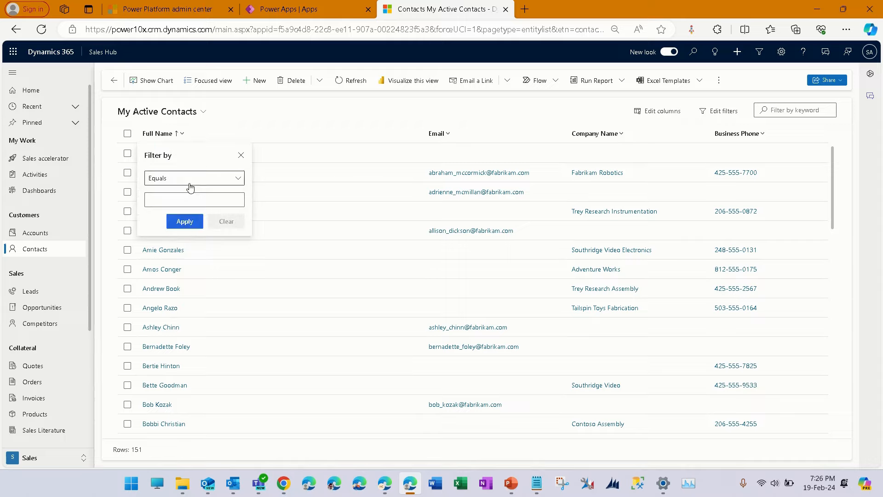
pyautogui.click(218, 179)
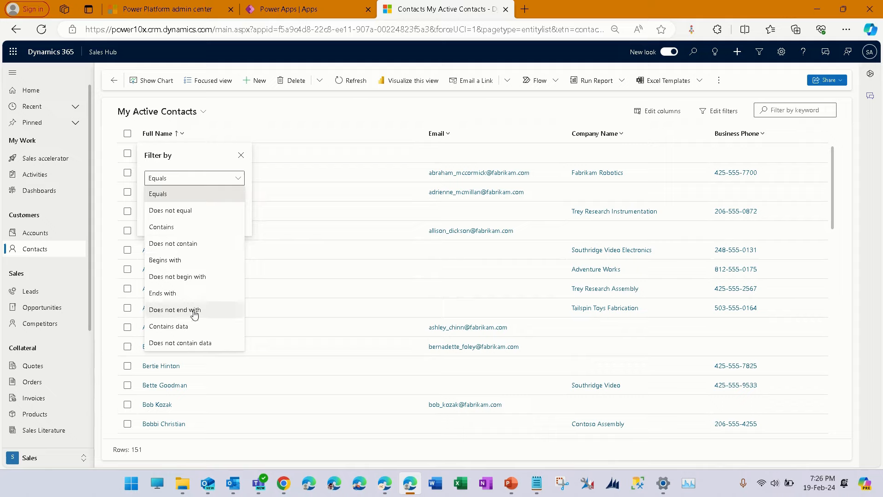
pyautogui.click(335, 117)
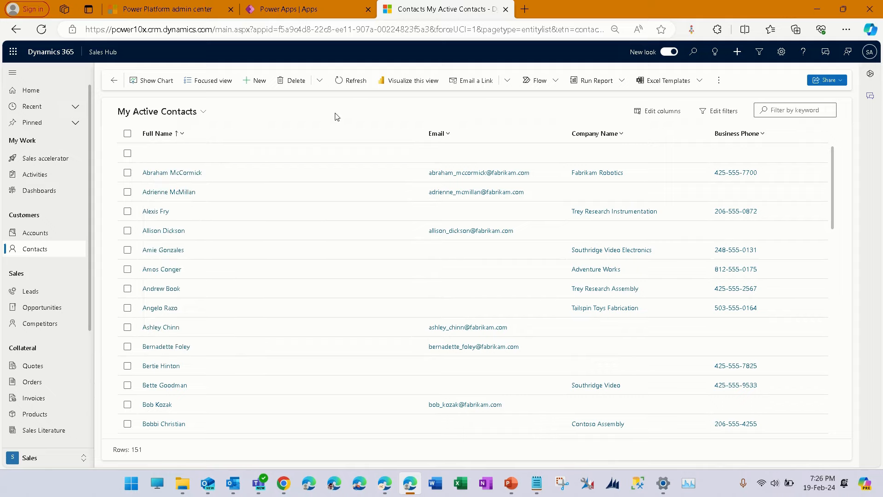
# - Filter the contacts list by the keyword Rahul
pyautogui.click(795, 110)
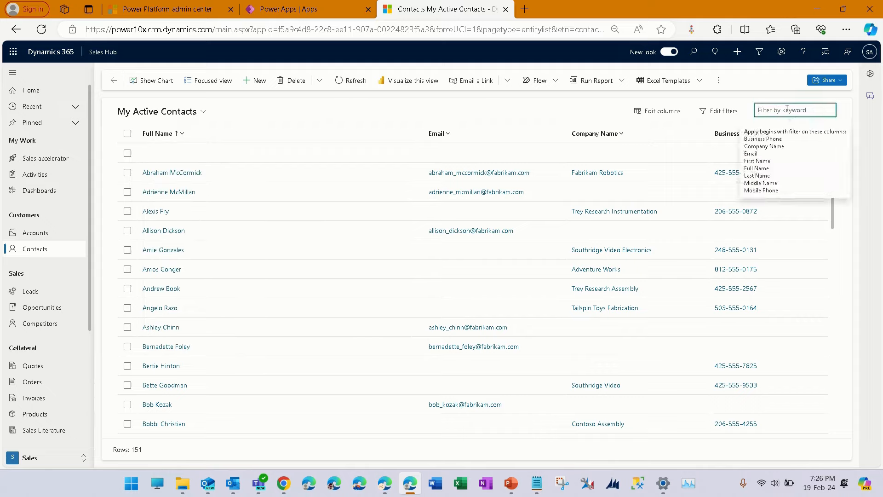
pyautogui.click(589, 114)
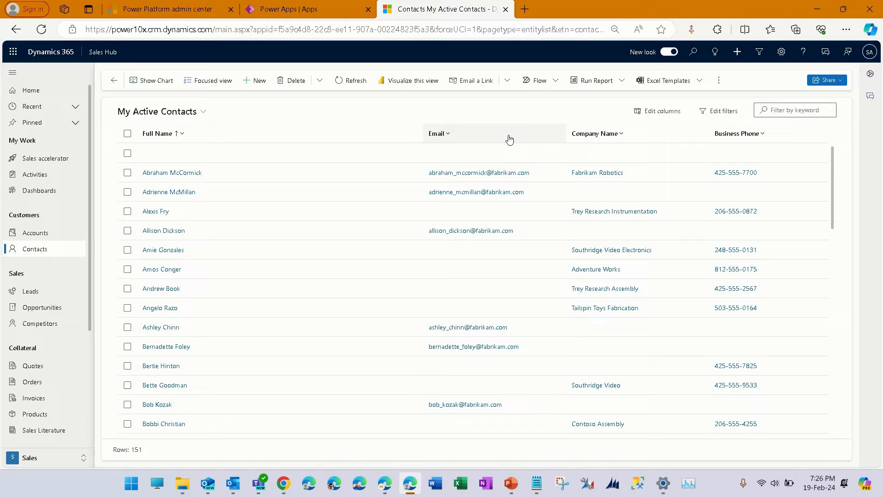
pyautogui.click(48, 255)
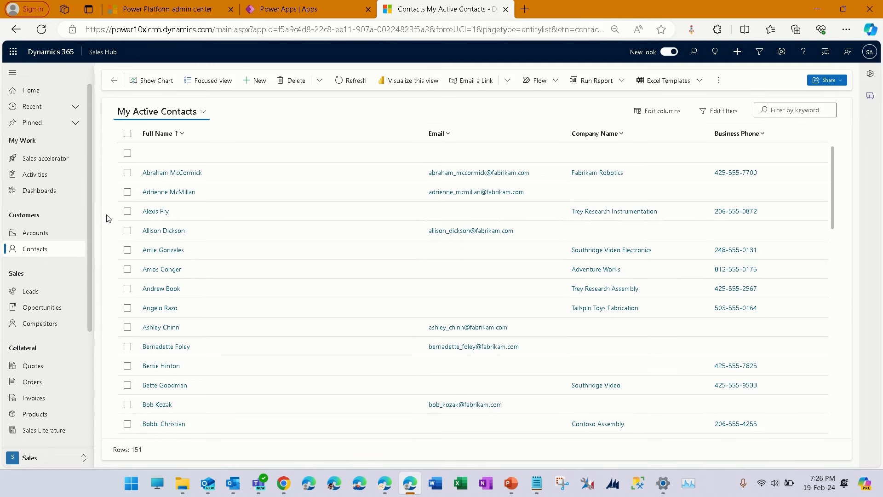
pyautogui.click(784, 111)
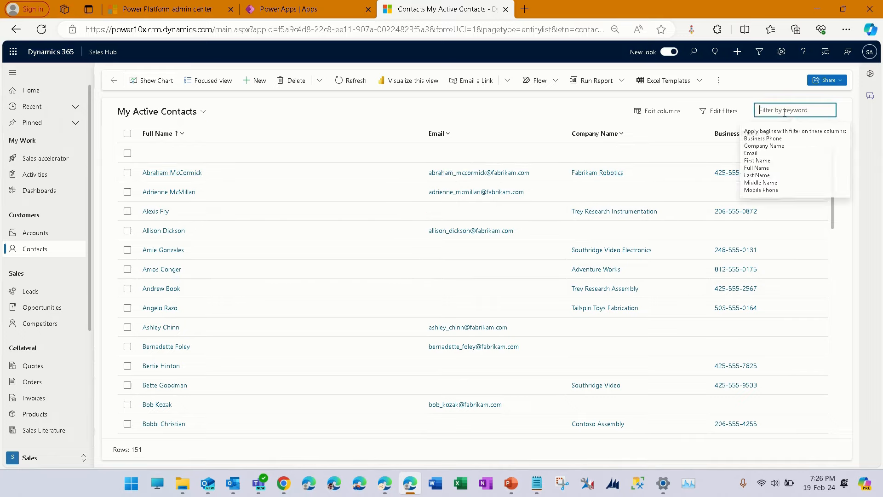
pyautogui.write('Rahul')
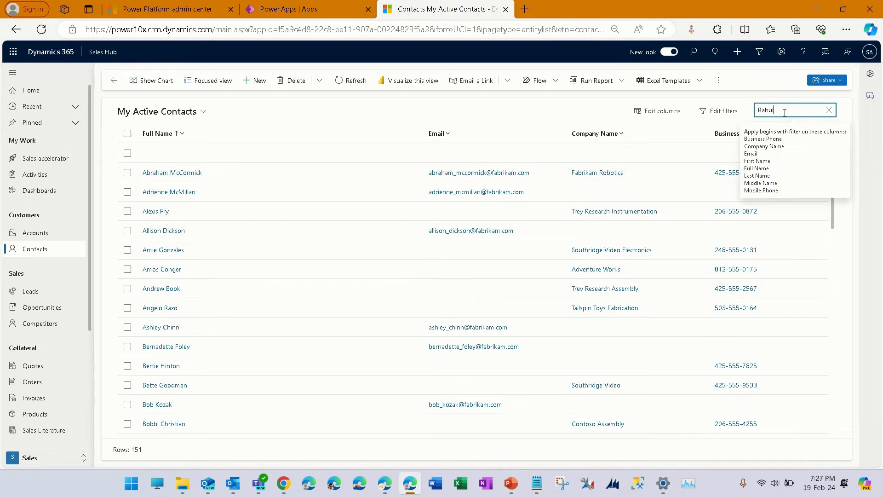
pyautogui.press('Return')
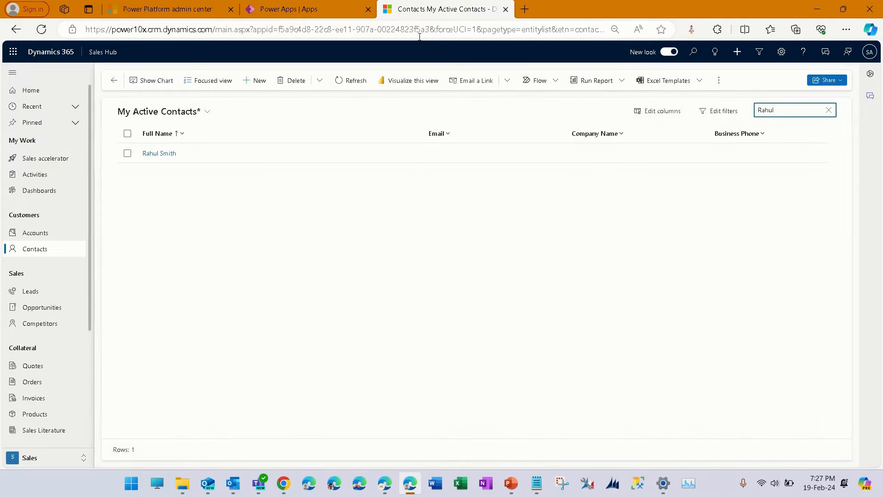
# - Open the filtered contact's record and create a timeline appointment with the subject Follow Up Call
pyautogui.click(158, 155)
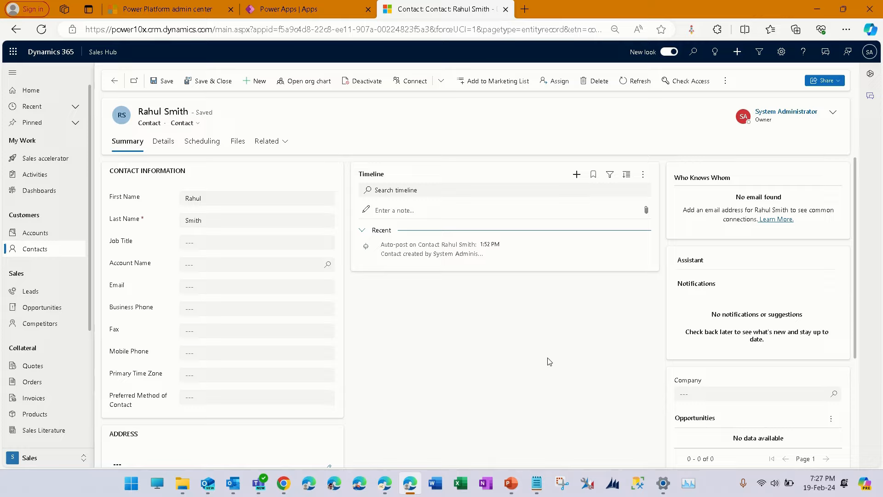
pyautogui.click(576, 174)
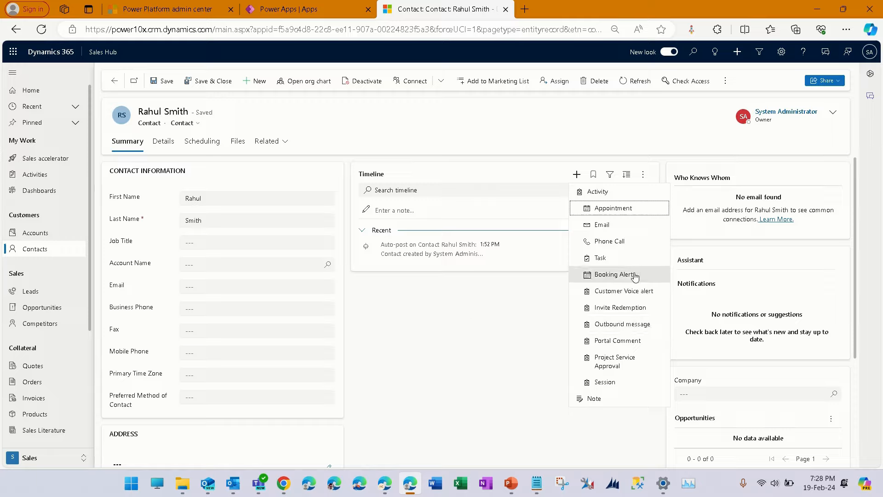
pyautogui.click(633, 213)
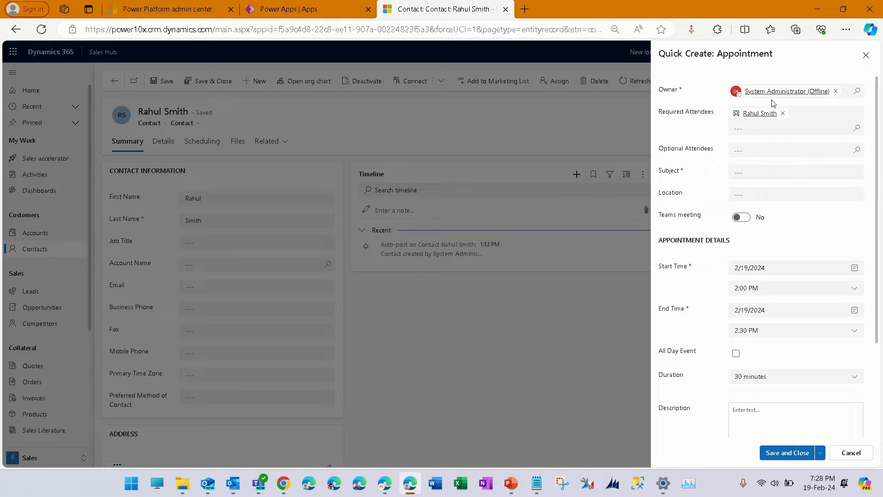
pyautogui.click(790, 170)
pyautogui.write('Follow Up Call')
# - Set the appointment's start and end dates to 2/20/2024
pyautogui.click(854, 269)
pyautogui.click(767, 353)
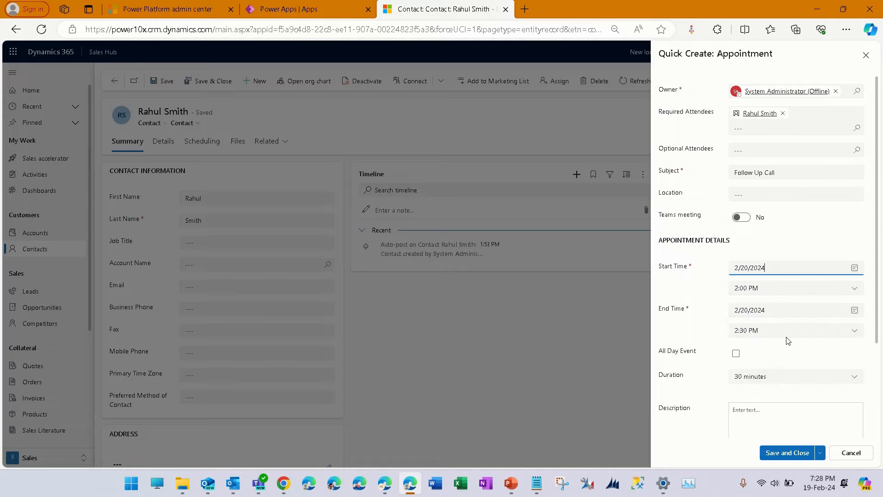
pyautogui.click(855, 310)
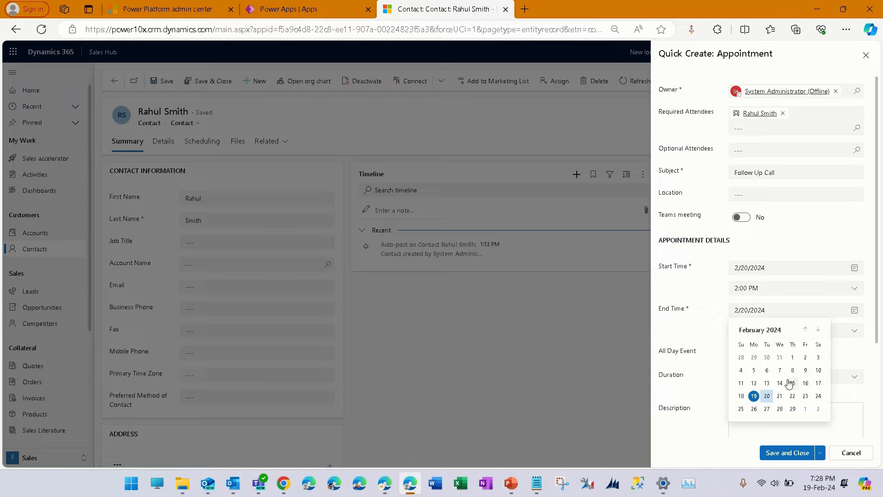
pyautogui.click(767, 397)
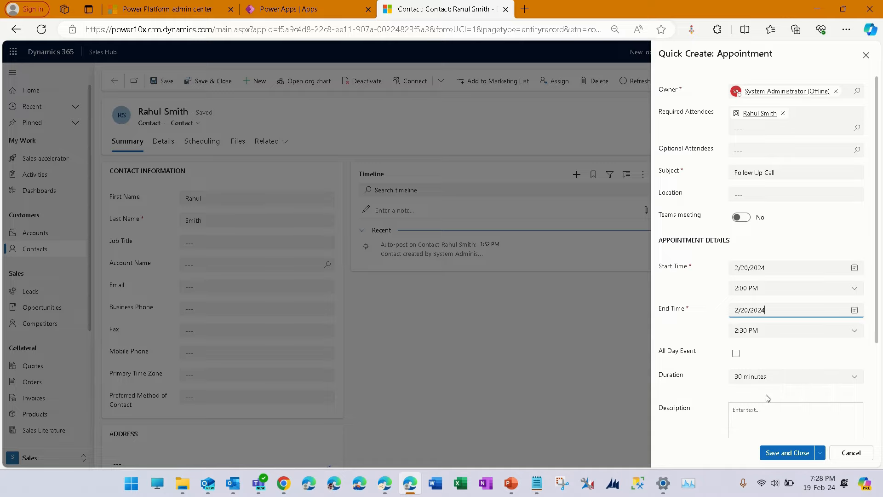
# - Set the appointment to run from 8:00 AM to 9:00 AM and save and close it
pyautogui.click(854, 289)
pyautogui.scroll(3, 779, 351)
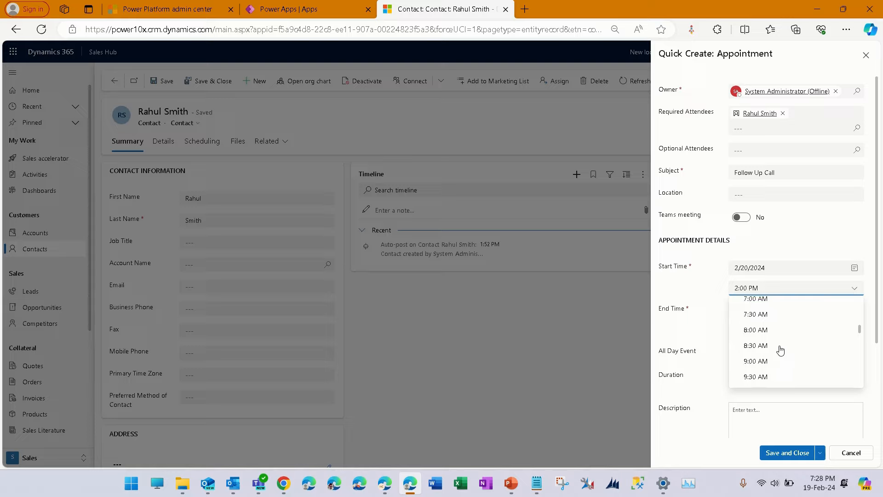
pyautogui.click(780, 330)
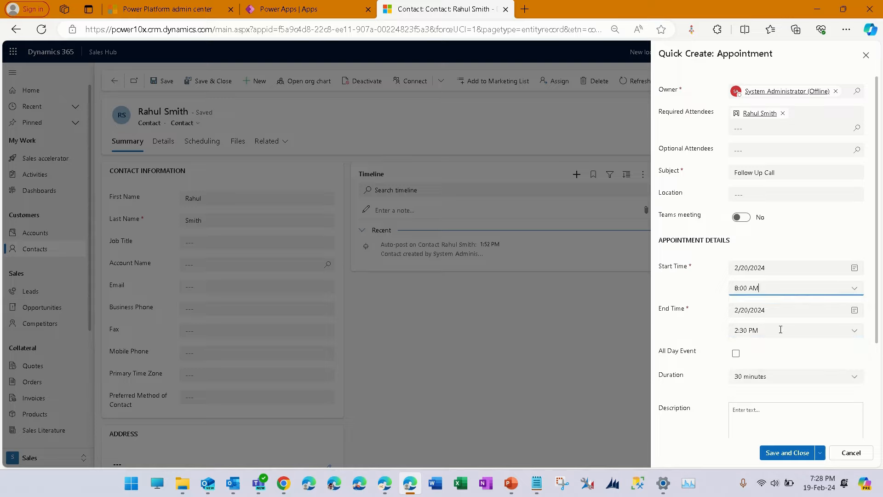
pyautogui.click(855, 335)
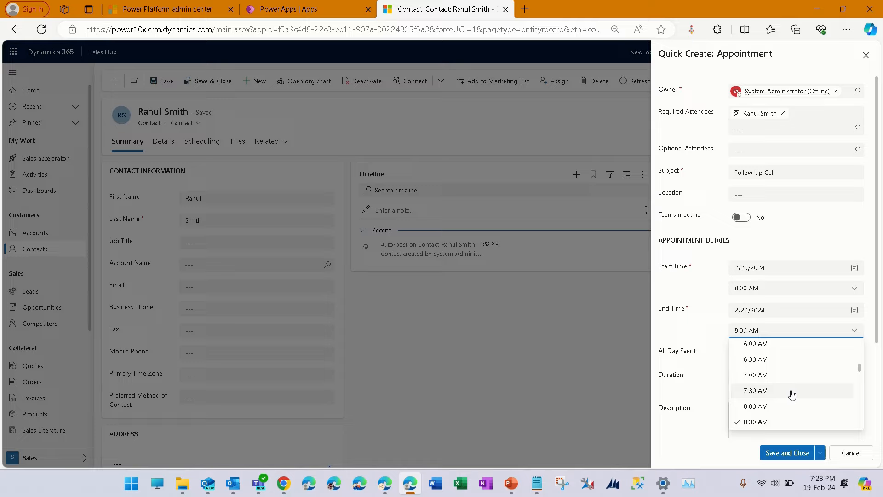
pyautogui.scroll(-2, 784, 420)
pyautogui.click(771, 392)
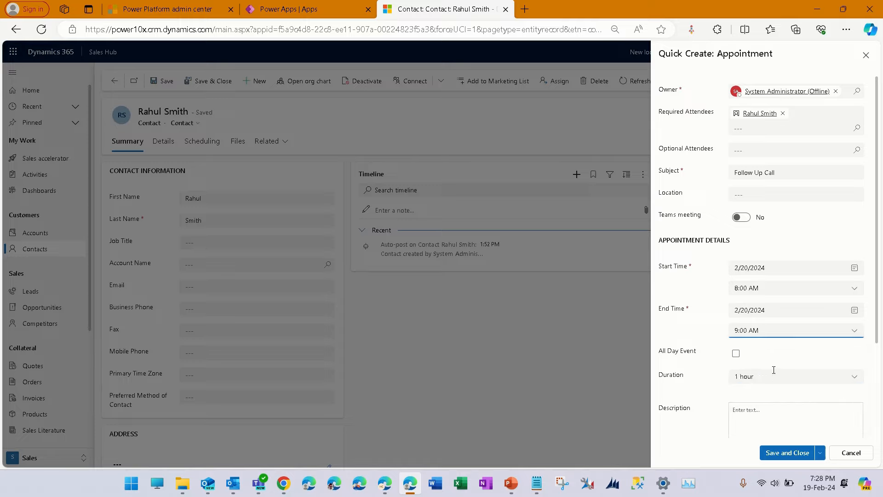
pyautogui.scroll(-3, 789, 369)
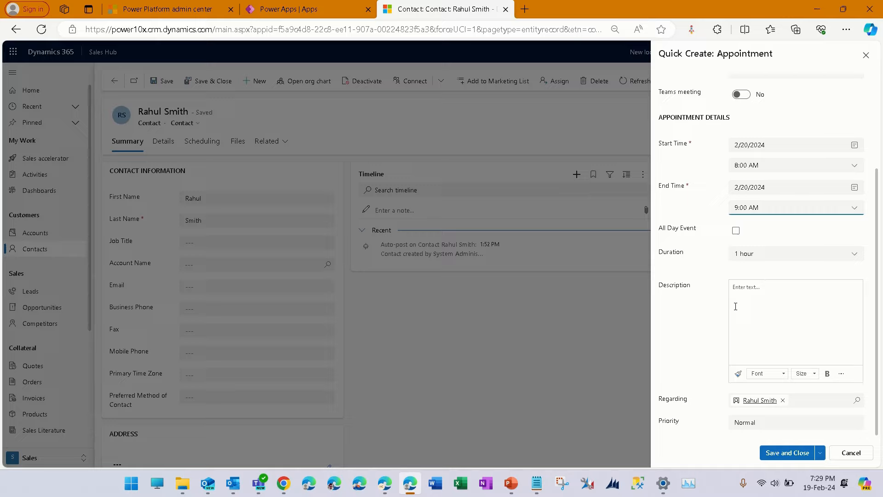
pyautogui.click(789, 454)
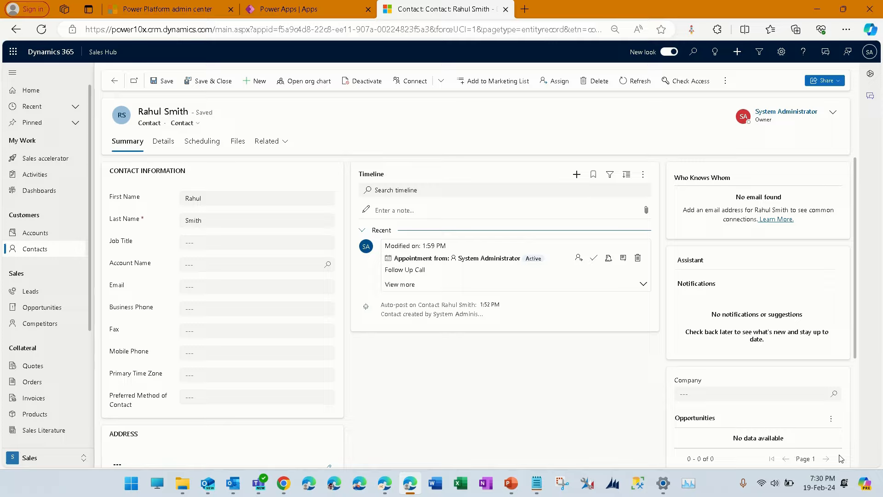
# - Open the contact's related Leads view and start a quick-create lead, then cancel it
pyautogui.click(286, 143)
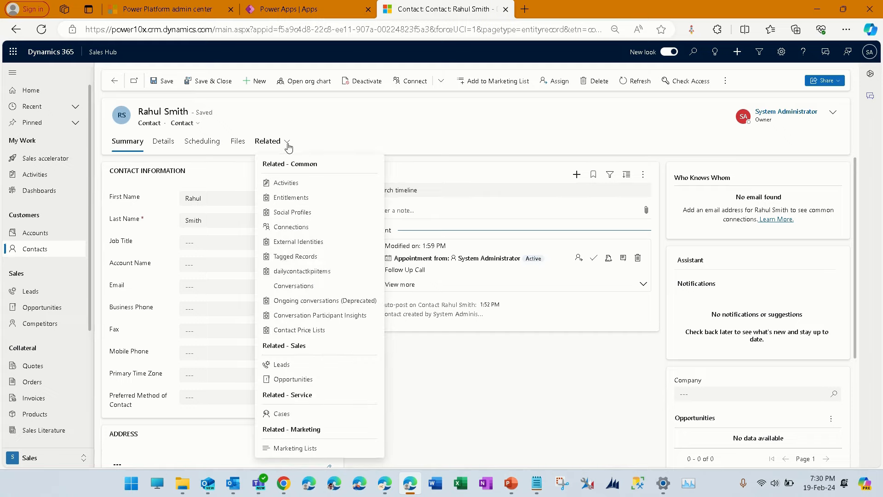
pyautogui.click(332, 370)
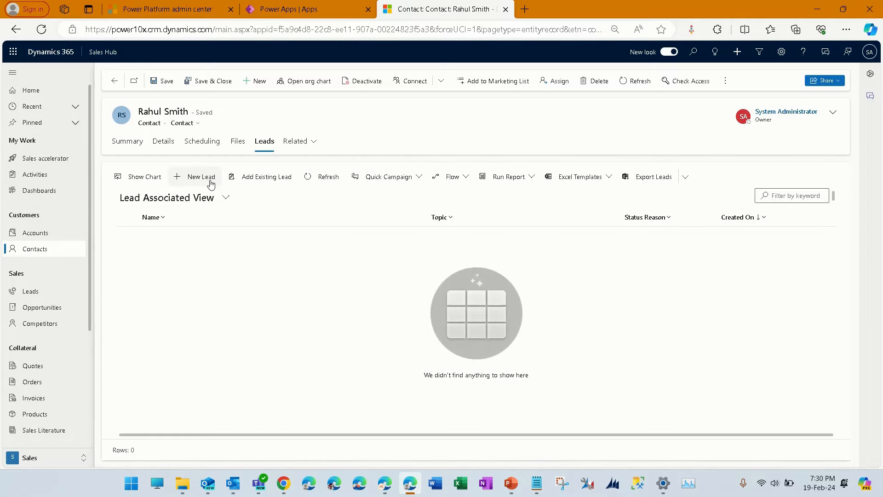
pyautogui.click(201, 177)
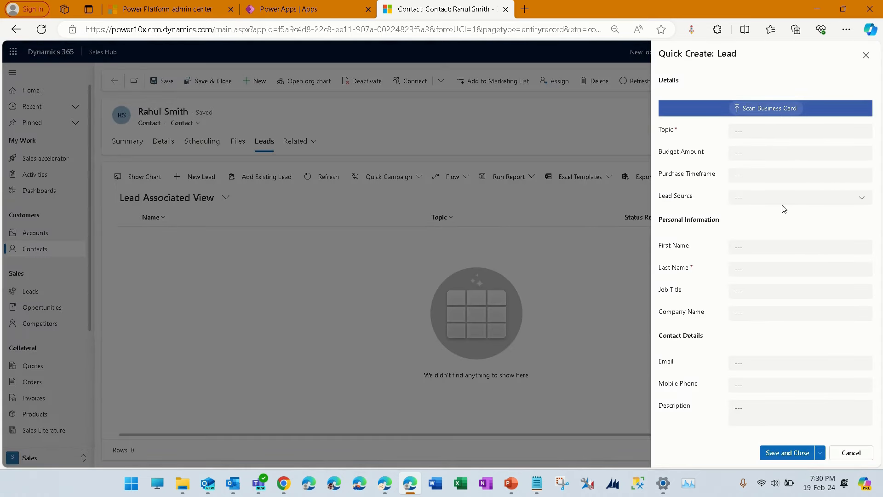
pyautogui.click(844, 455)
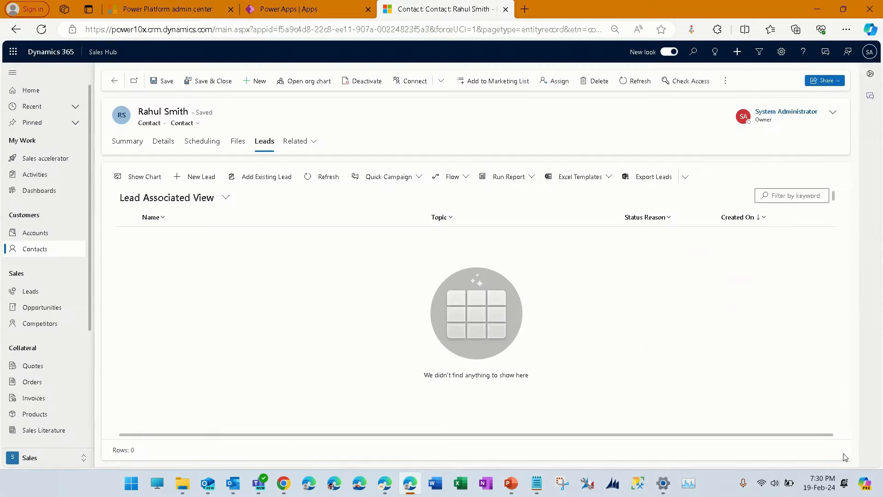
pyautogui.click(30, 292)
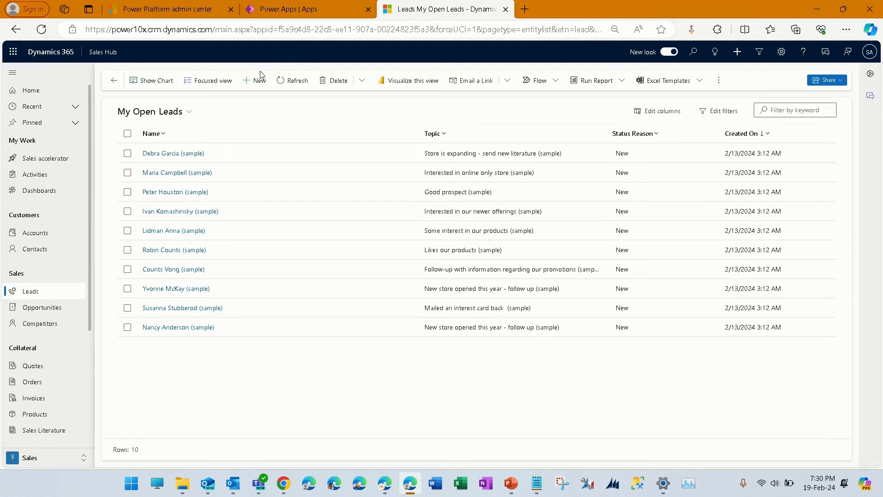
pyautogui.click(259, 81)
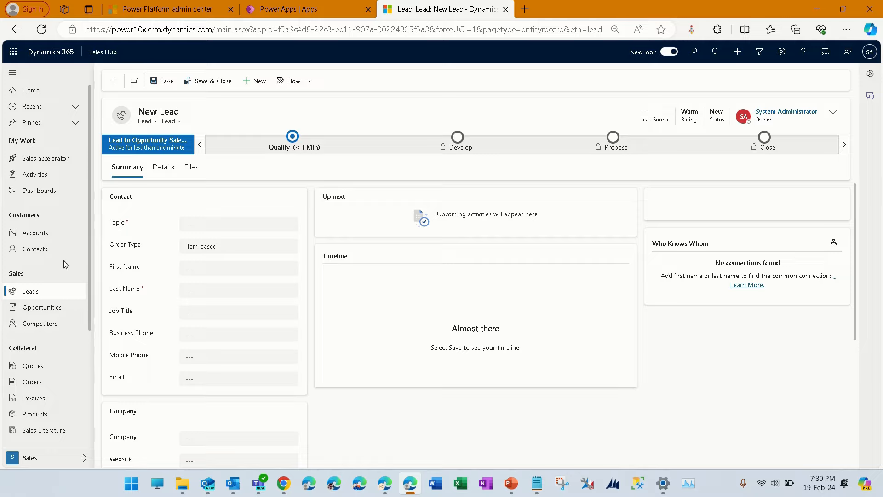
pyautogui.click(17, 30)
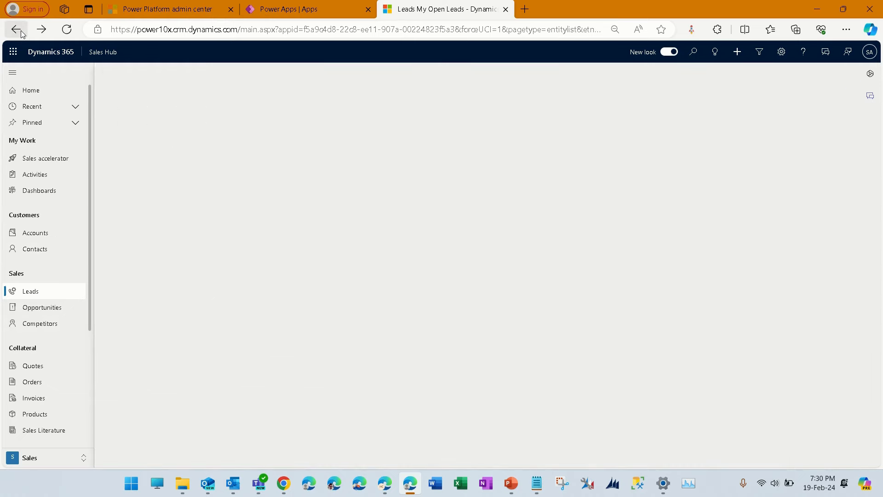
# - Return to the filtered contacts list and reopen the contact's record
pyautogui.click(20, 33)
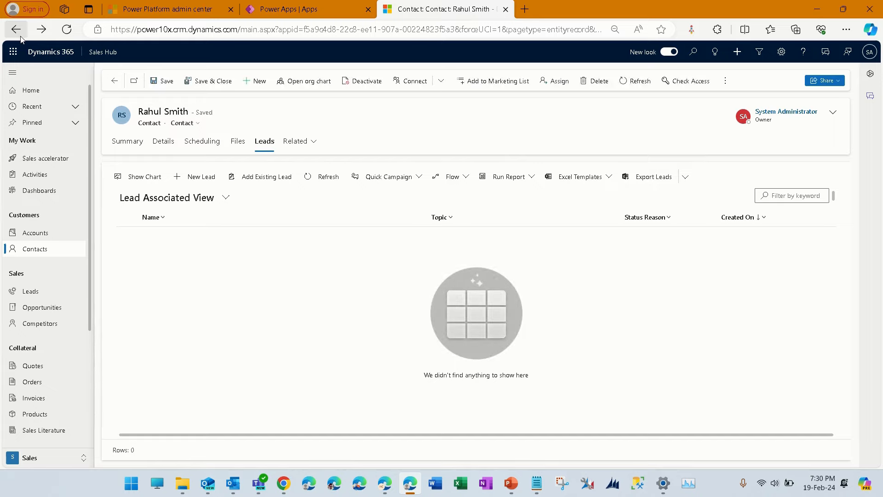
pyautogui.click(21, 33)
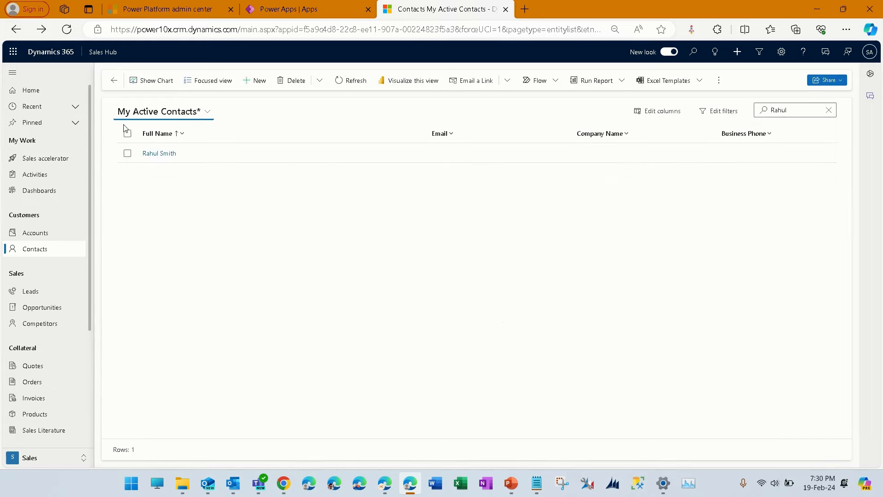
pyautogui.click(152, 155)
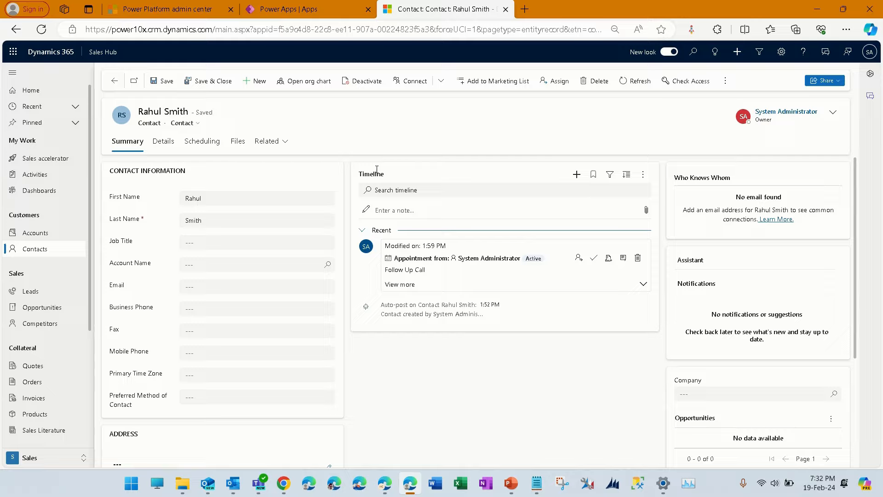
# - Switch the contact's form to AI for Sales and open its Relationship Analytics tab
pyautogui.click(199, 124)
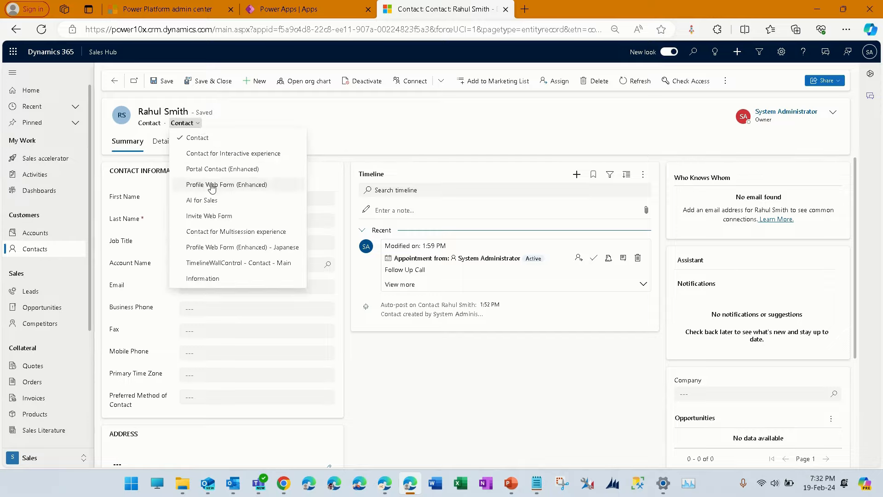
pyautogui.click(216, 200)
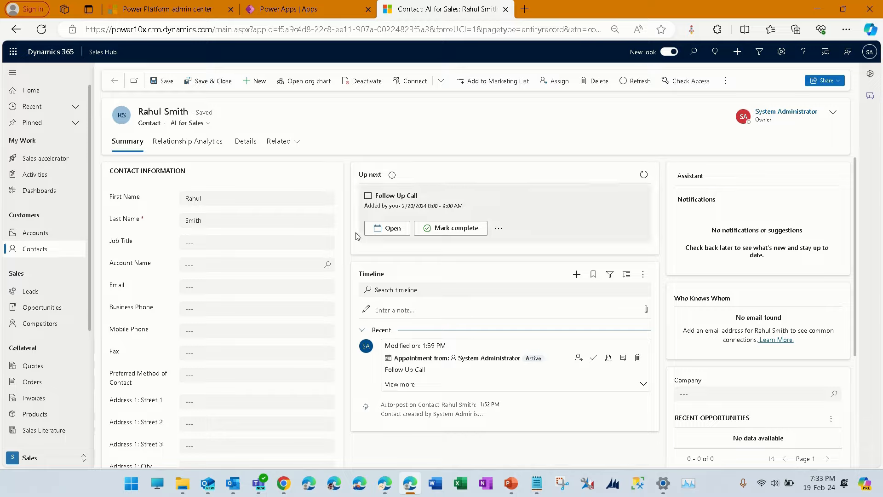
pyautogui.click(213, 146)
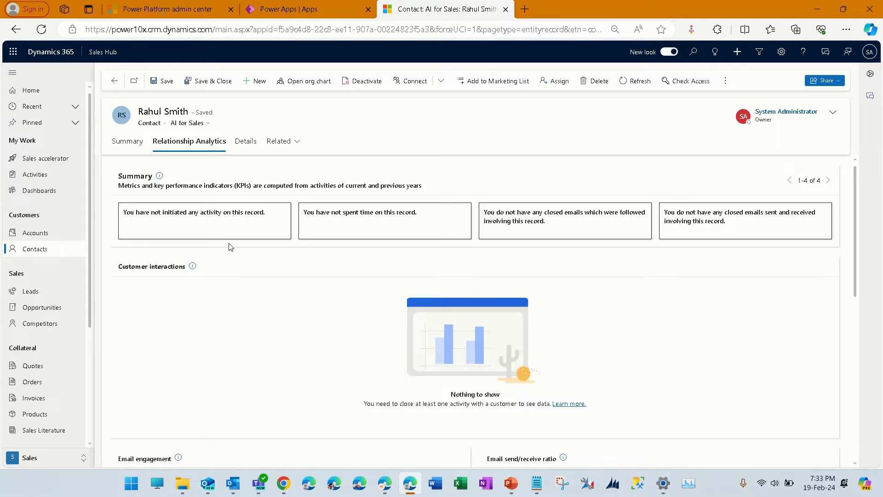
# - Scroll through the Relationship Analytics sections, then return to the Summary tab
pyautogui.scroll(-3, 400, 313)
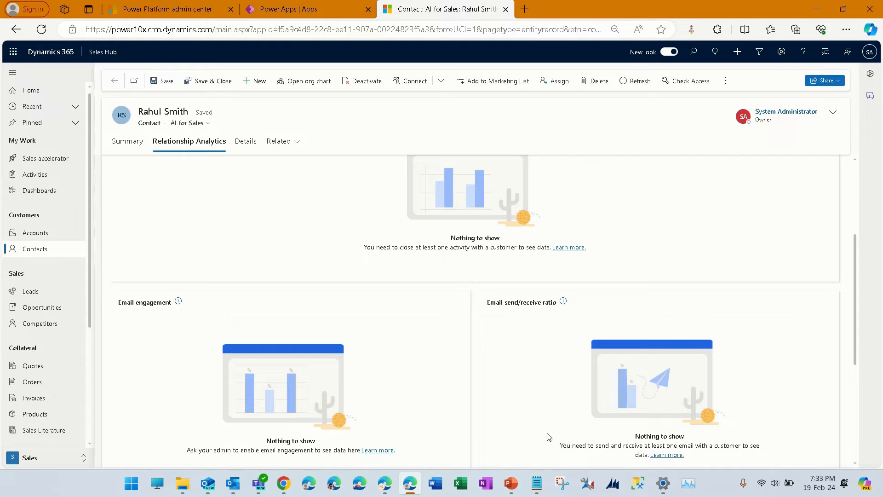
pyautogui.scroll(-3, 542, 437)
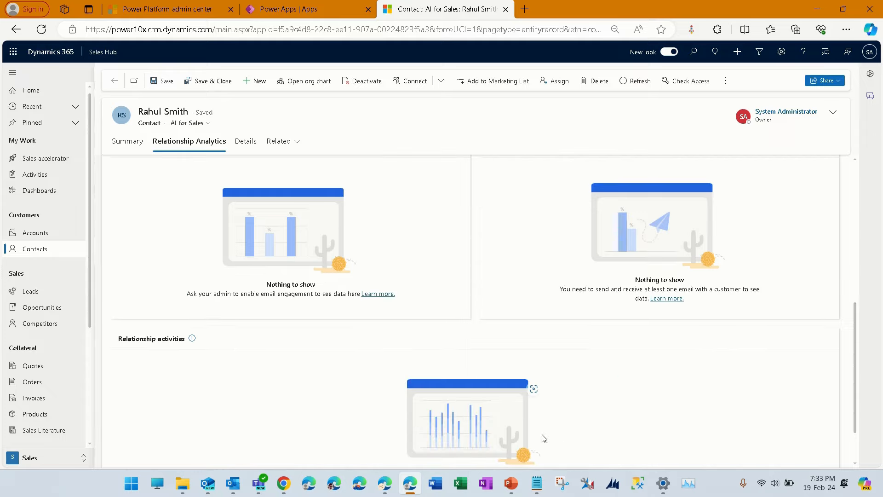
pyautogui.scroll(3, 575, 351)
pyautogui.scroll(-3, 570, 352)
pyautogui.scroll(-1, 571, 353)
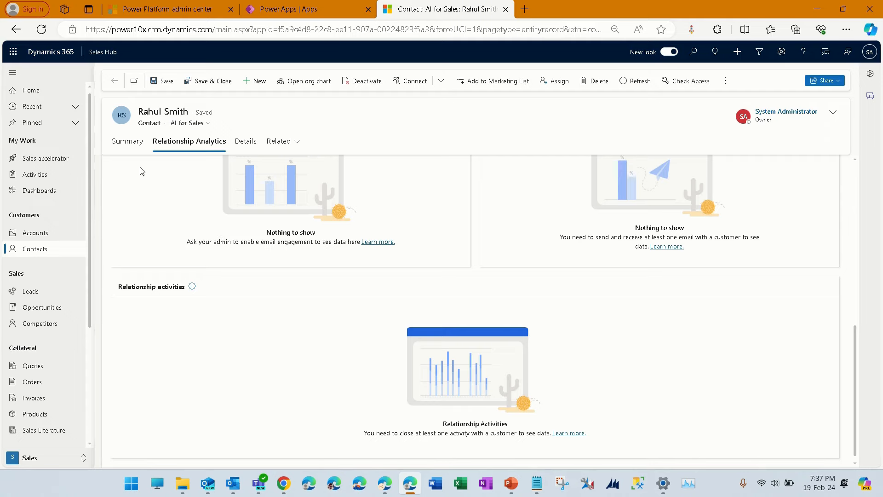
pyautogui.click(138, 151)
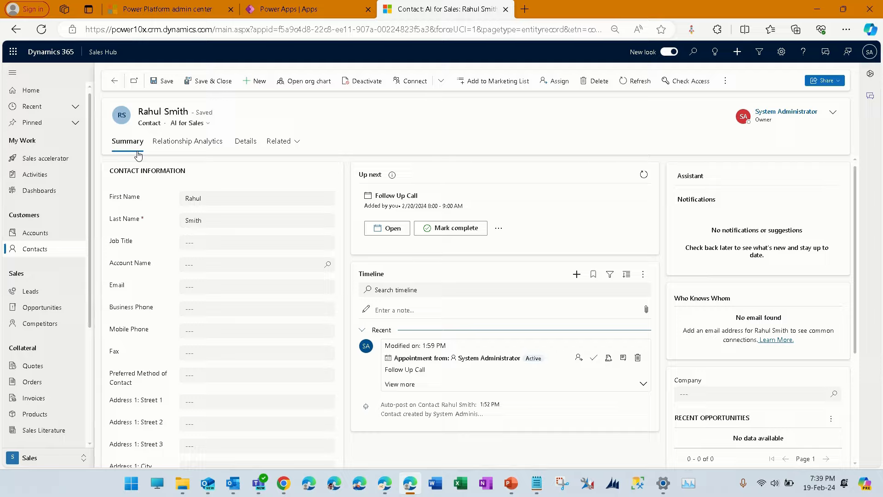
# - Return to the full contacts list
pyautogui.click(73, 251)
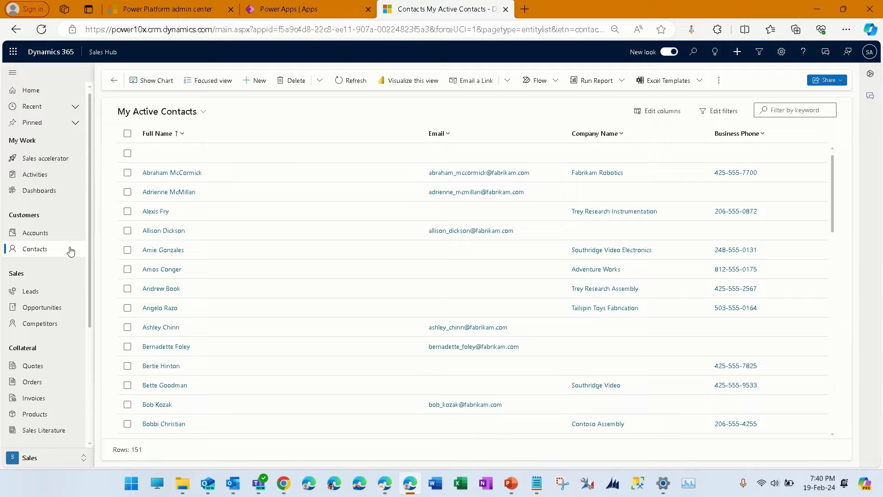
pyautogui.click(70, 251)
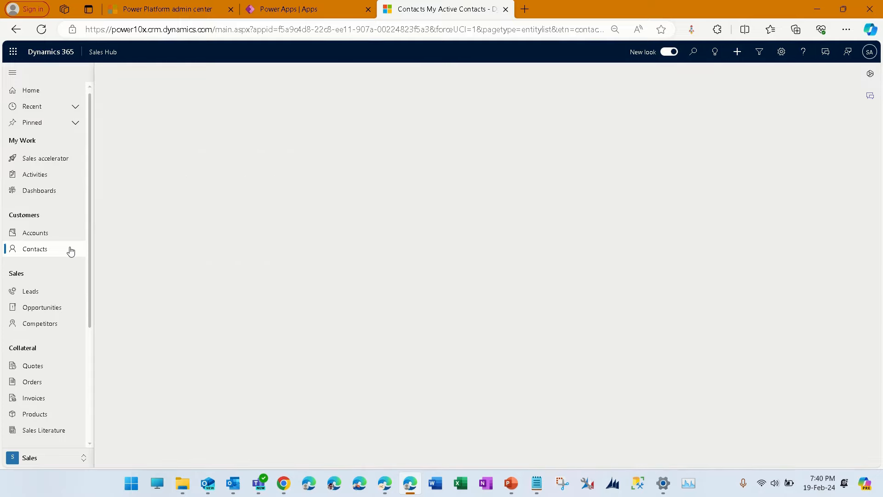